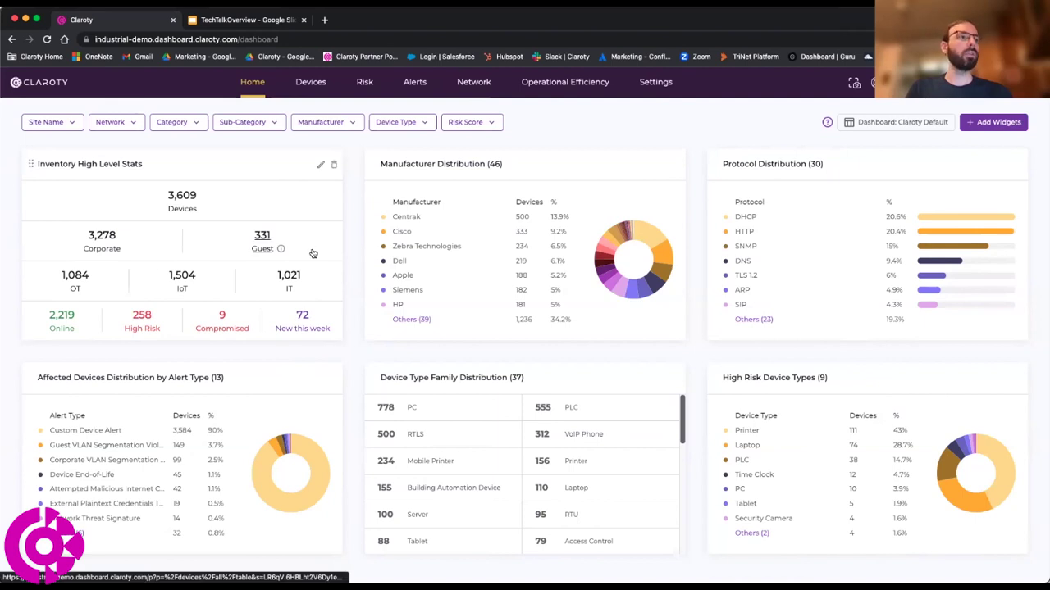
- Open the Devices table filtered to the 1,084 OT devices from the Home dashboard stats
click(75, 275)
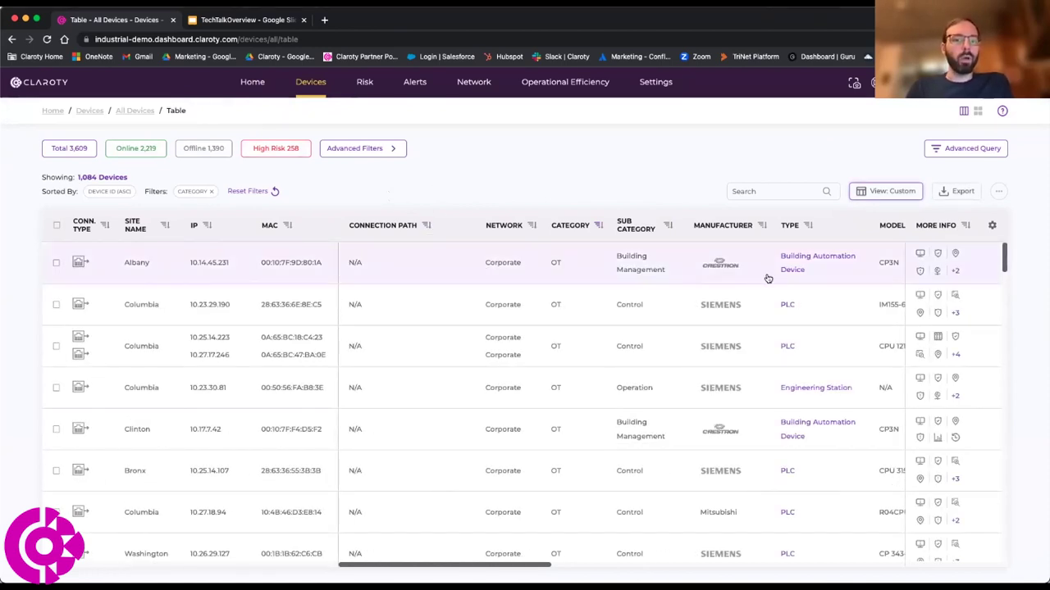
- Scroll through the OT device list, then open the Choose Columns dialog
scroll(768, 279, down, 2)
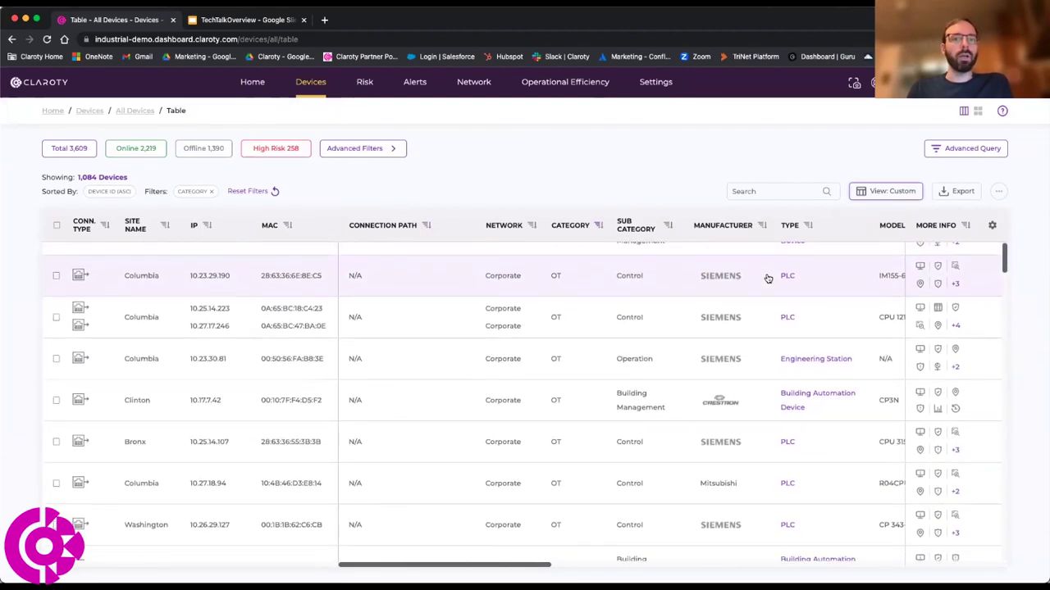
scroll(767, 279, down, 2)
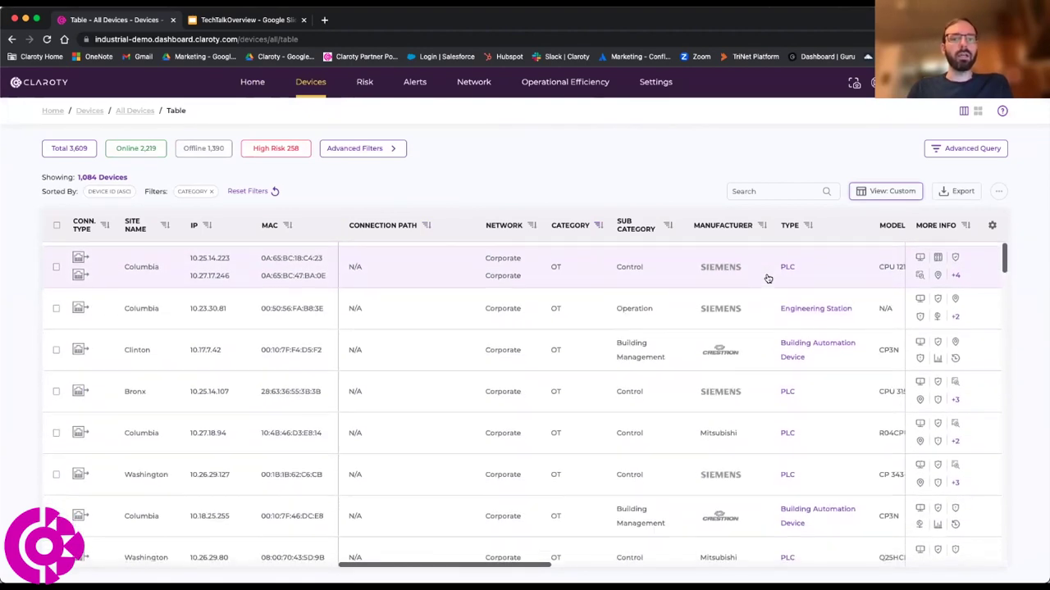
scroll(768, 279, down, 1)
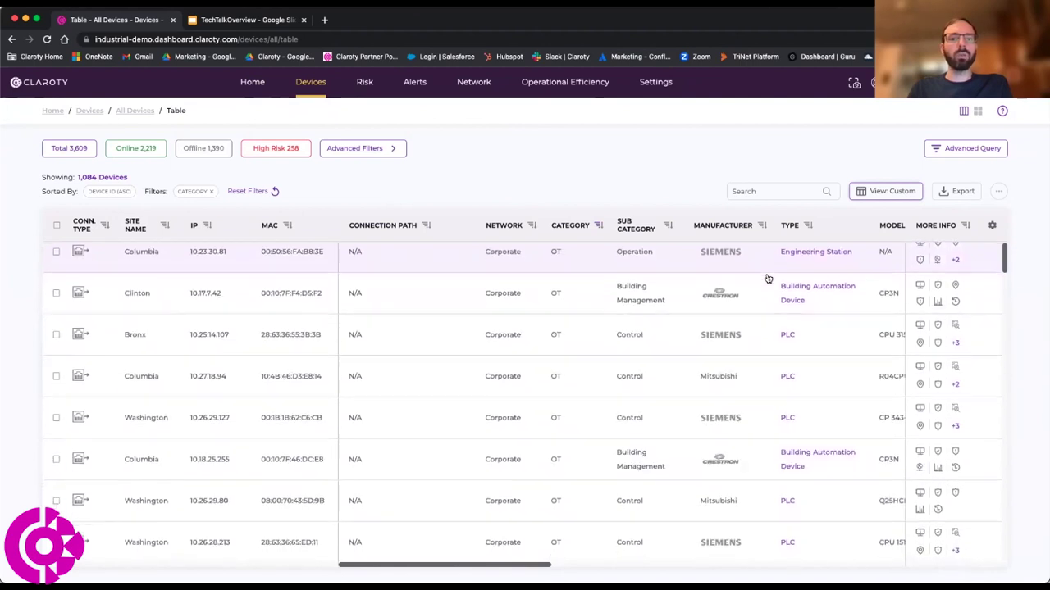
scroll(765, 275, down, 1)
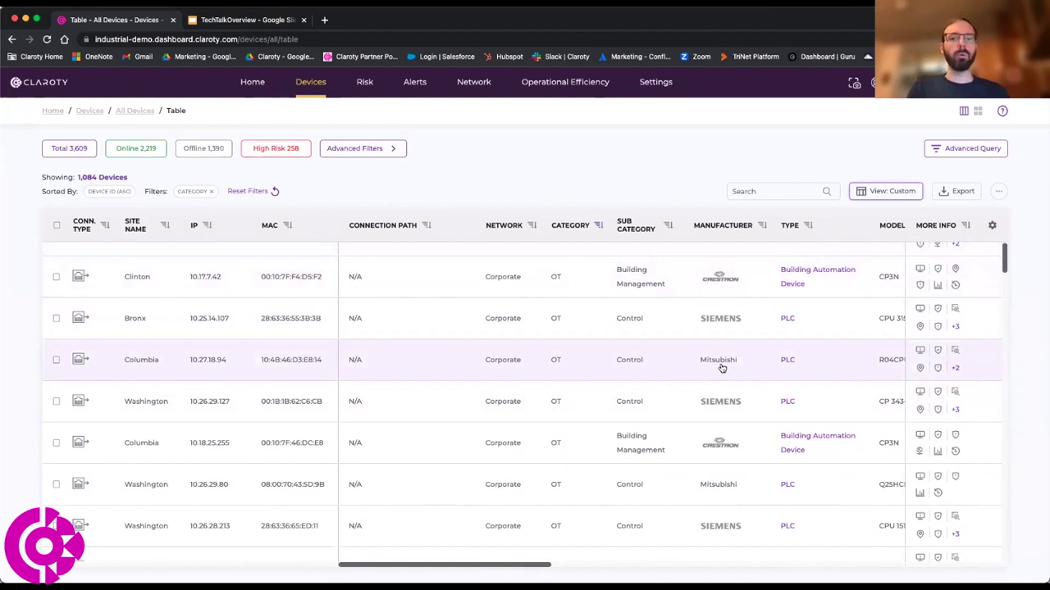
scroll(722, 368, down, 1)
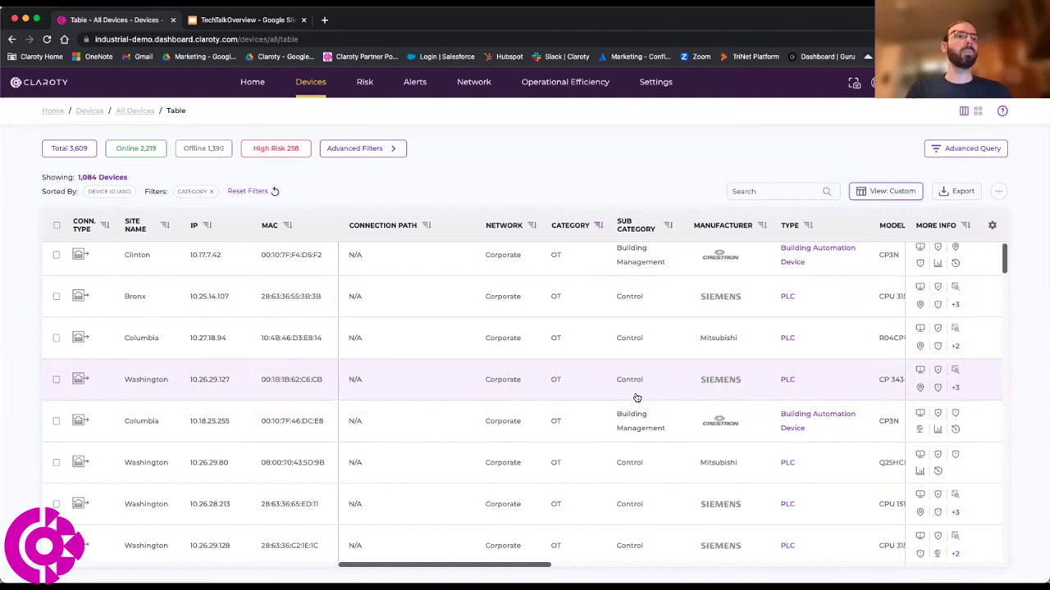
click(993, 226)
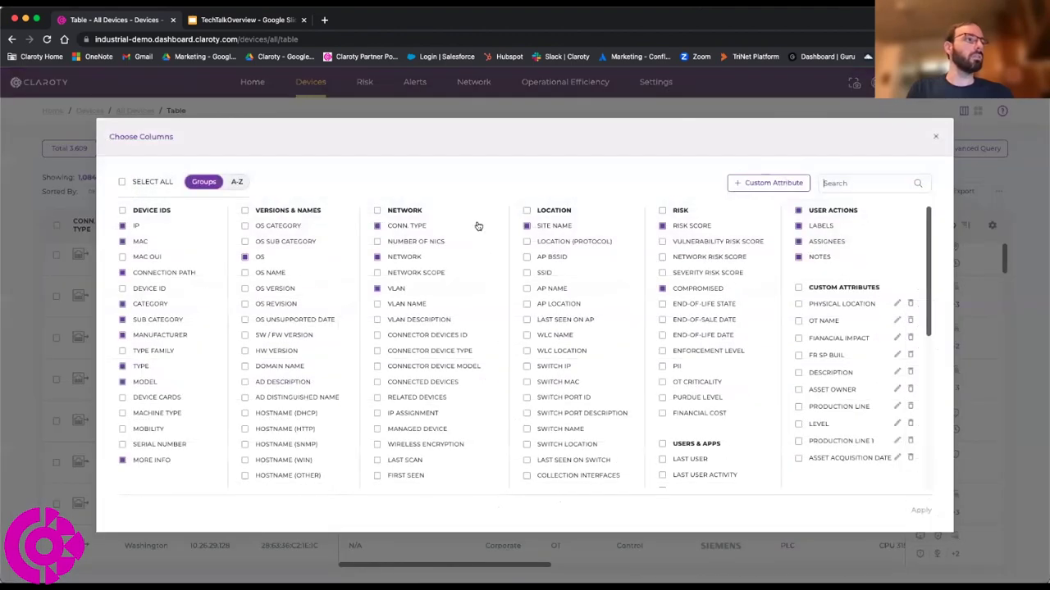
- Tick Device Cards but close the chooser unapplied, then open the Siemens CPU 414-2 DP PLC
click(123, 400)
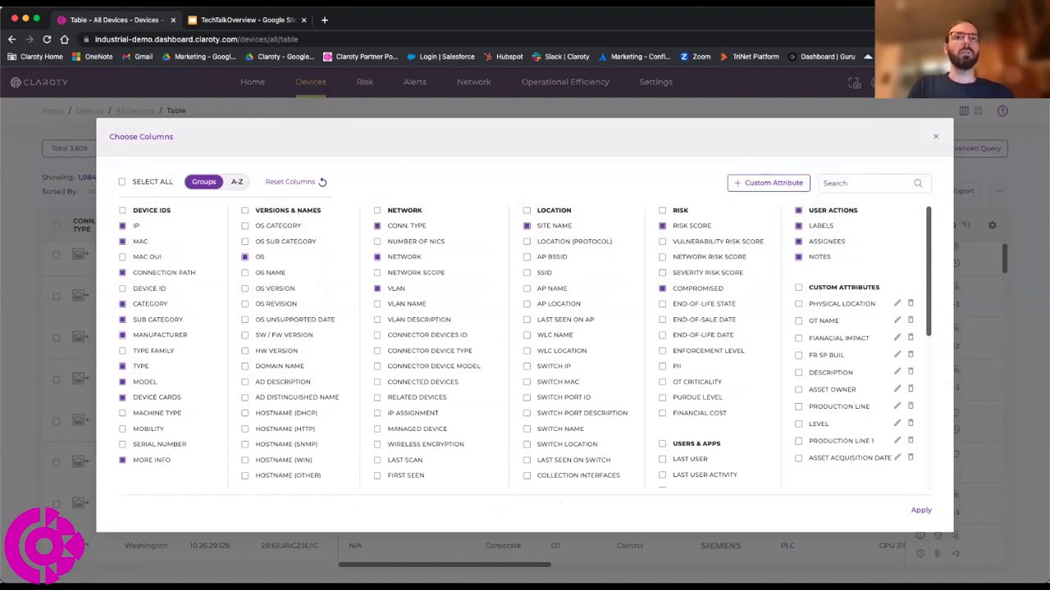
click(935, 136)
scroll(325, 362, up, 1)
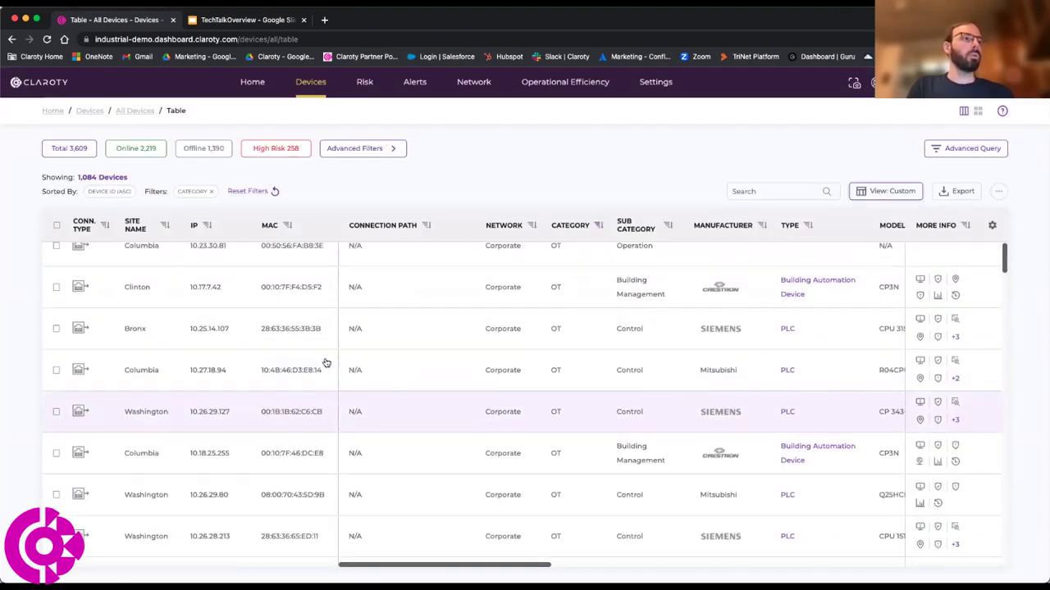
scroll(324, 363, up, 3)
scroll(234, 391, down, 5)
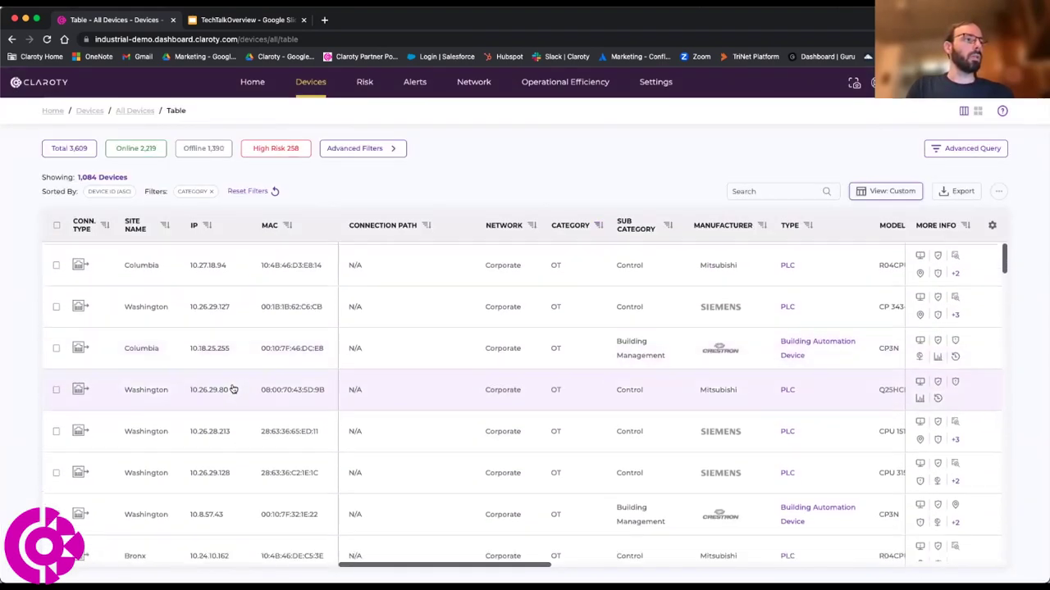
scroll(233, 389, down, 5)
click(258, 359)
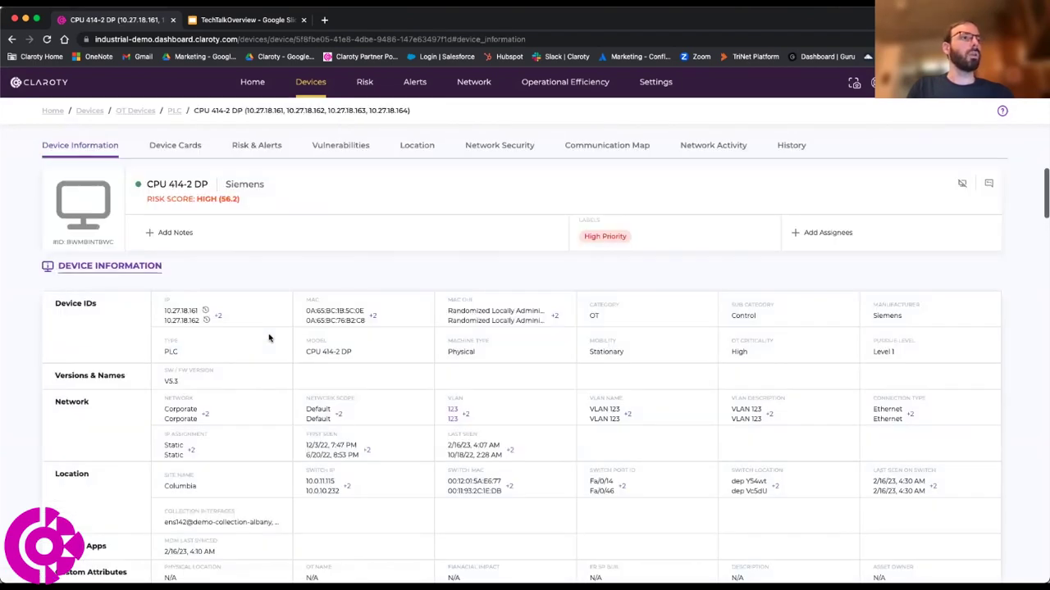
- Review the PLC's Device Information, then jump to its Device Cards section
scroll(324, 238, down, 1)
scroll(323, 238, up, 1)
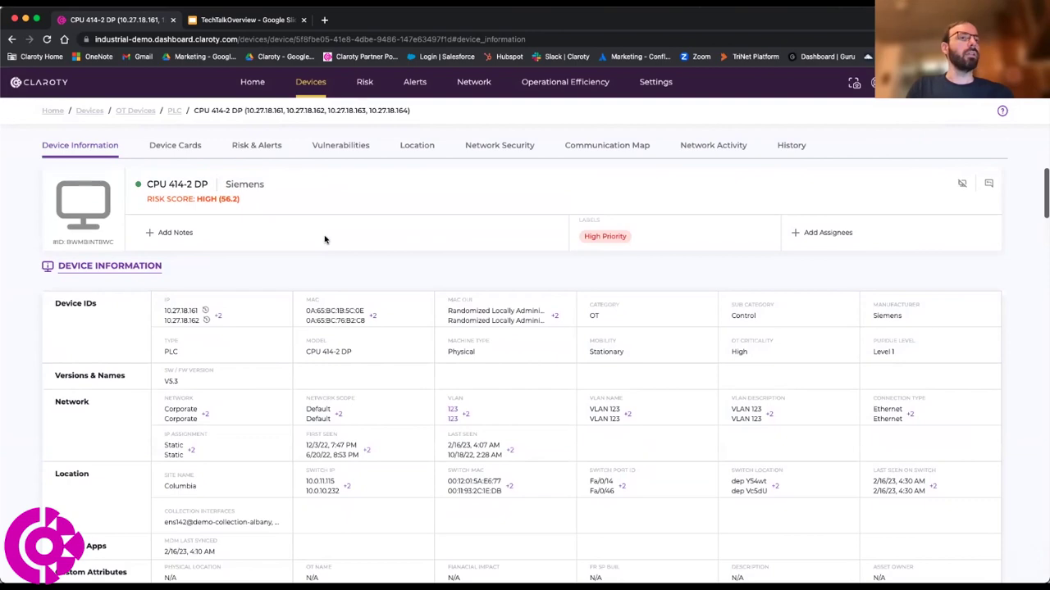
scroll(370, 251, down, 4)
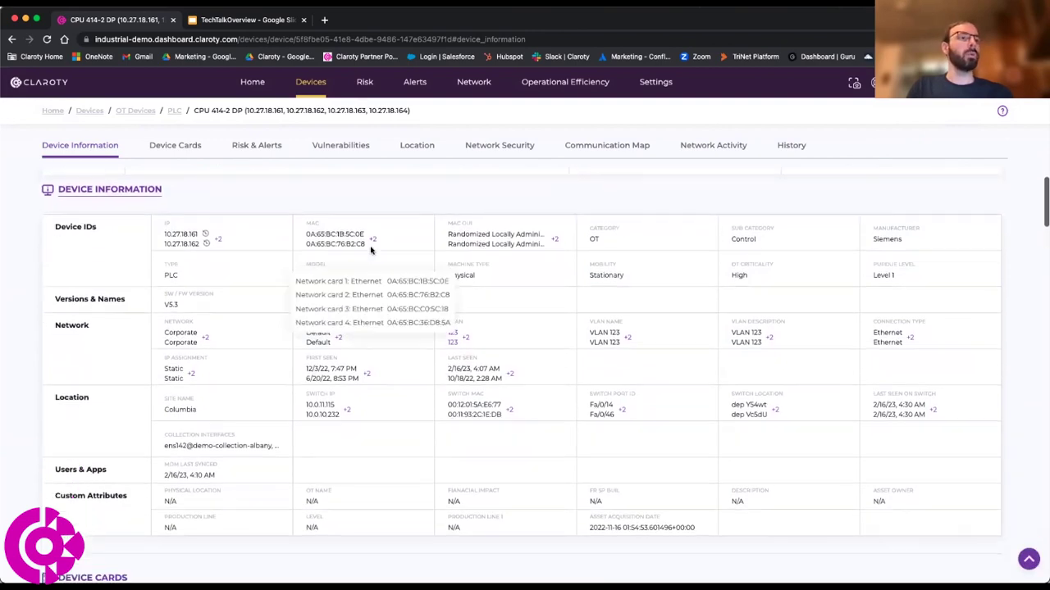
scroll(370, 251, down, 1)
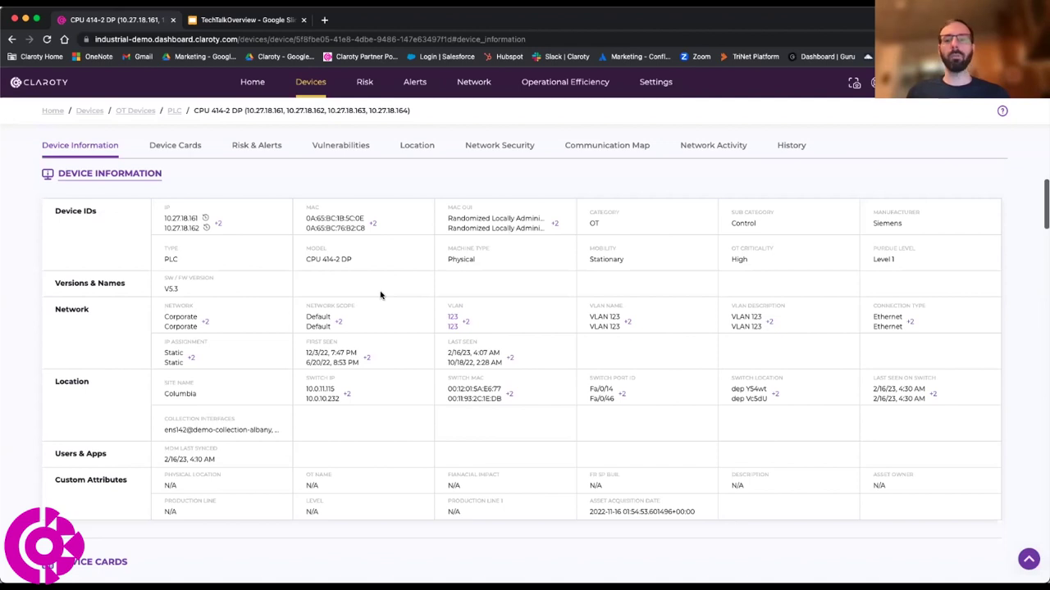
click(175, 148)
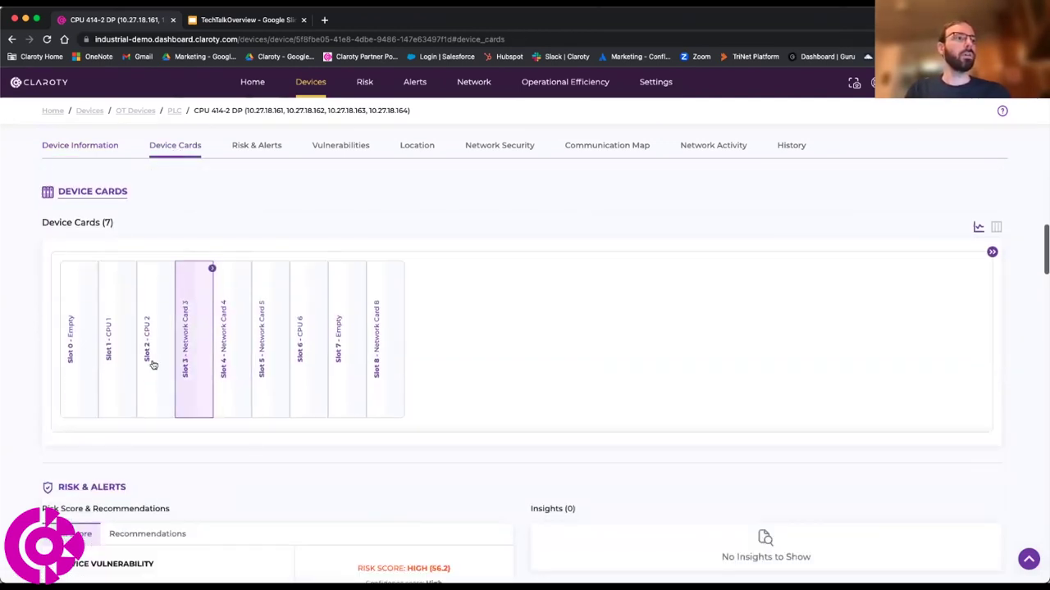
- Expand the Slot 1 - CPU 1 card to show its model, manufacturer and firmware
click(113, 347)
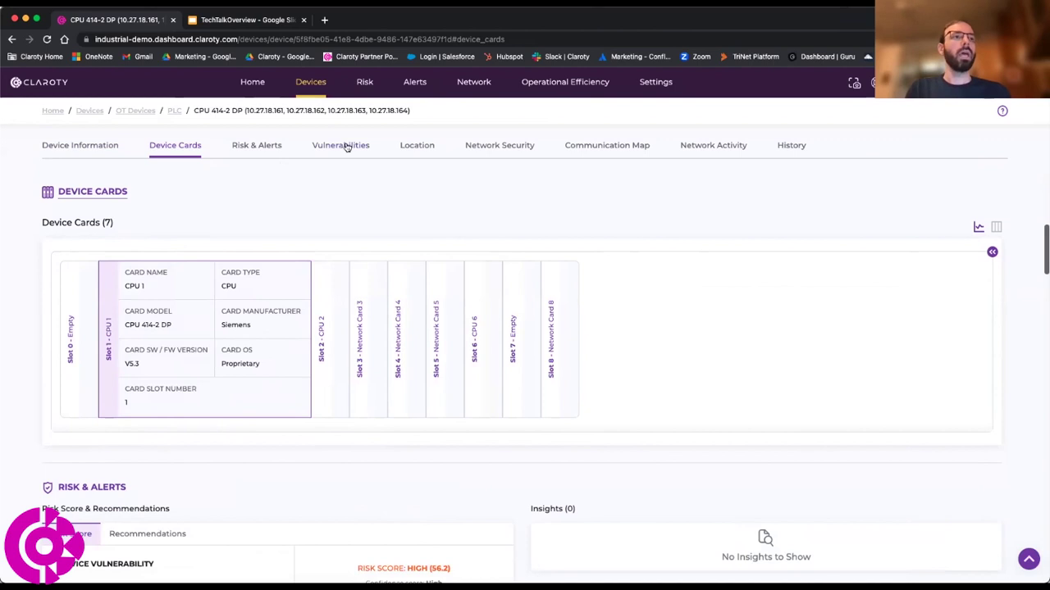
- Jump to the PLC's Risk & Alerts section showing risk score 56.2
click(267, 147)
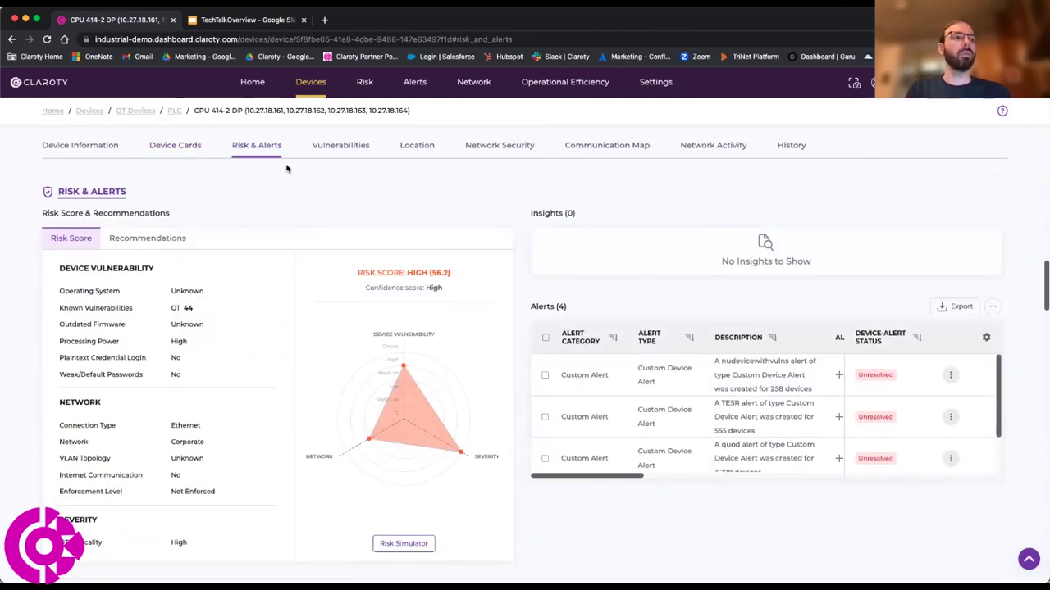
- Open the Risk Simulator for the PLC at its HIGH 56.2 risk score
scroll(340, 205, down, 1)
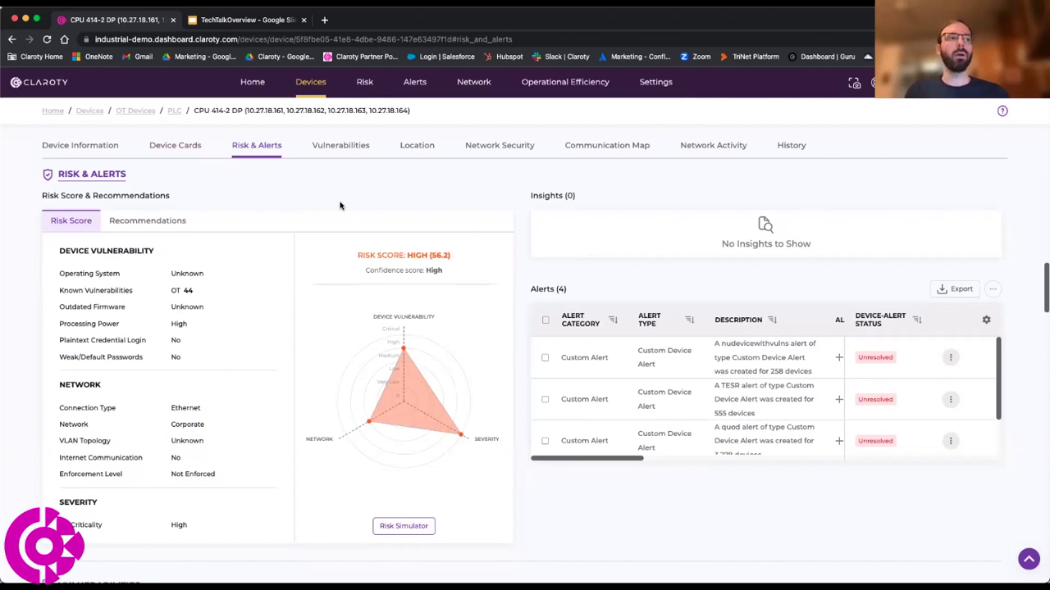
scroll(341, 206, down, 1)
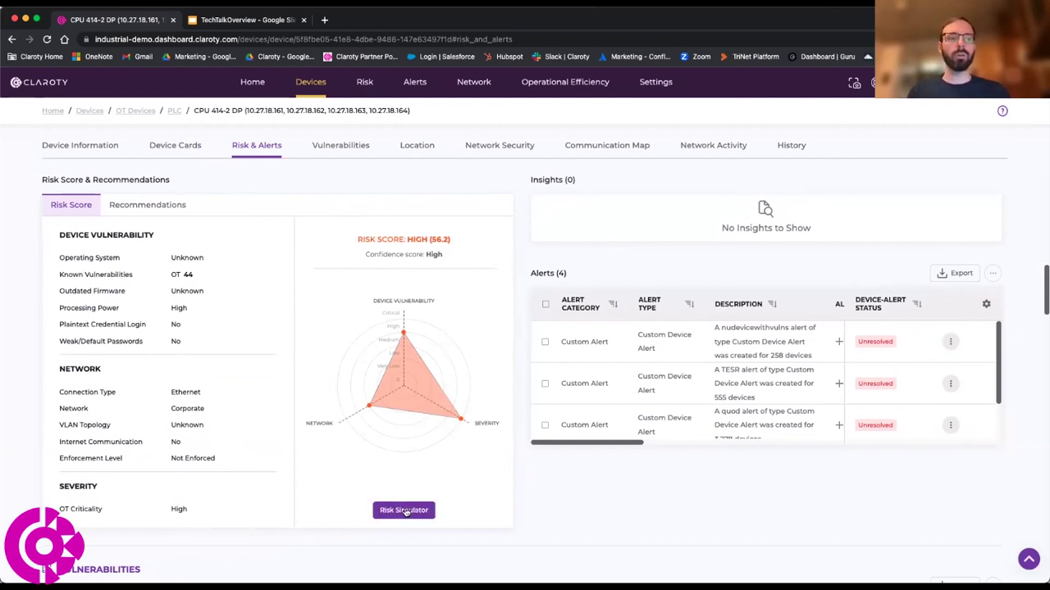
click(404, 511)
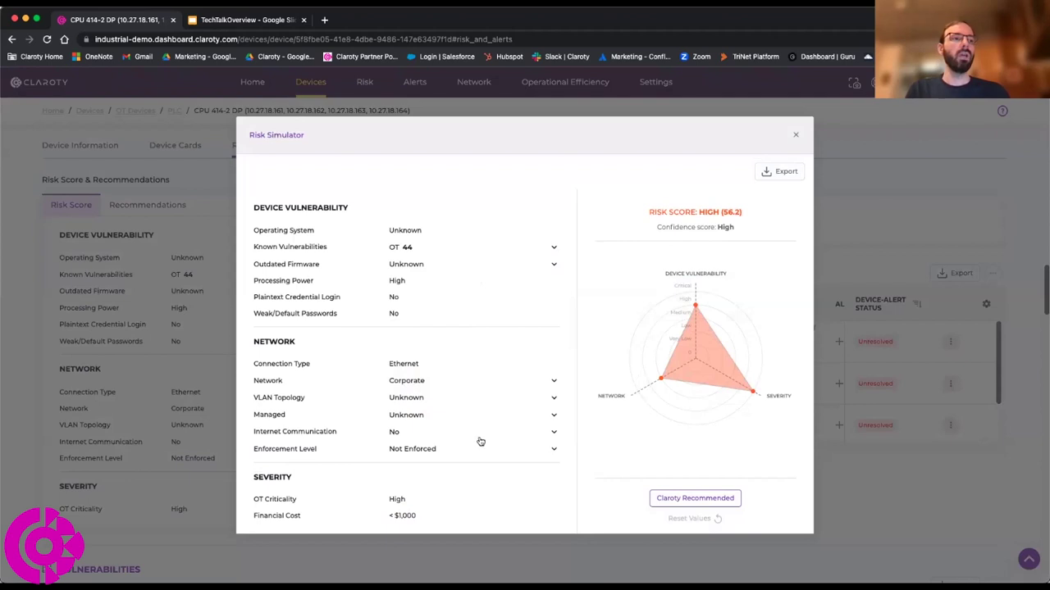
- Simulate Optimized ACL enforcement, lowering risk to MEDIUM 44.7, then view the PLC's 44 vulnerabilities
click(556, 453)
scroll(480, 504, up, 1)
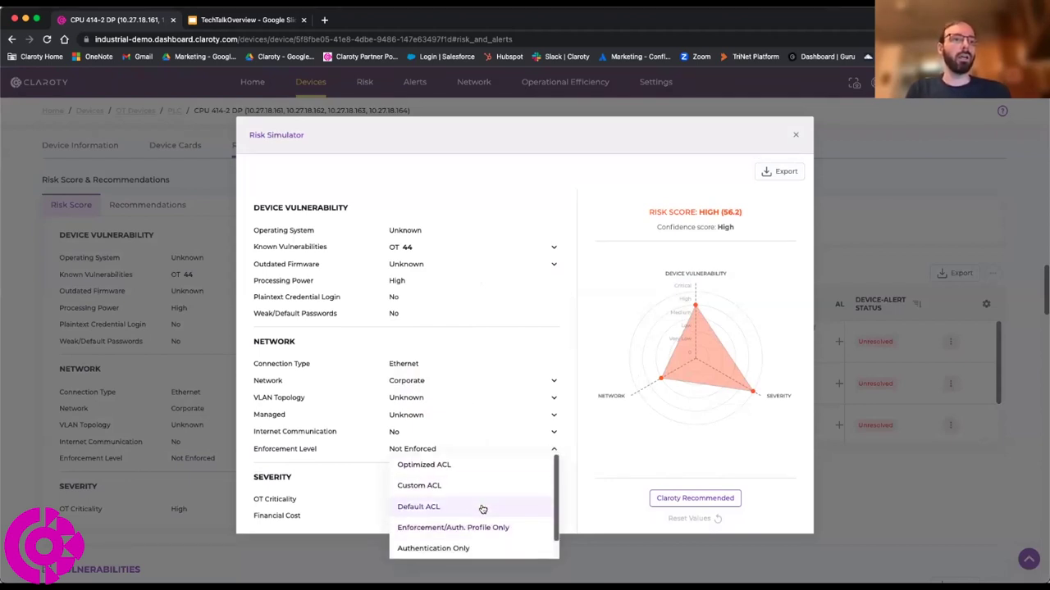
click(426, 465)
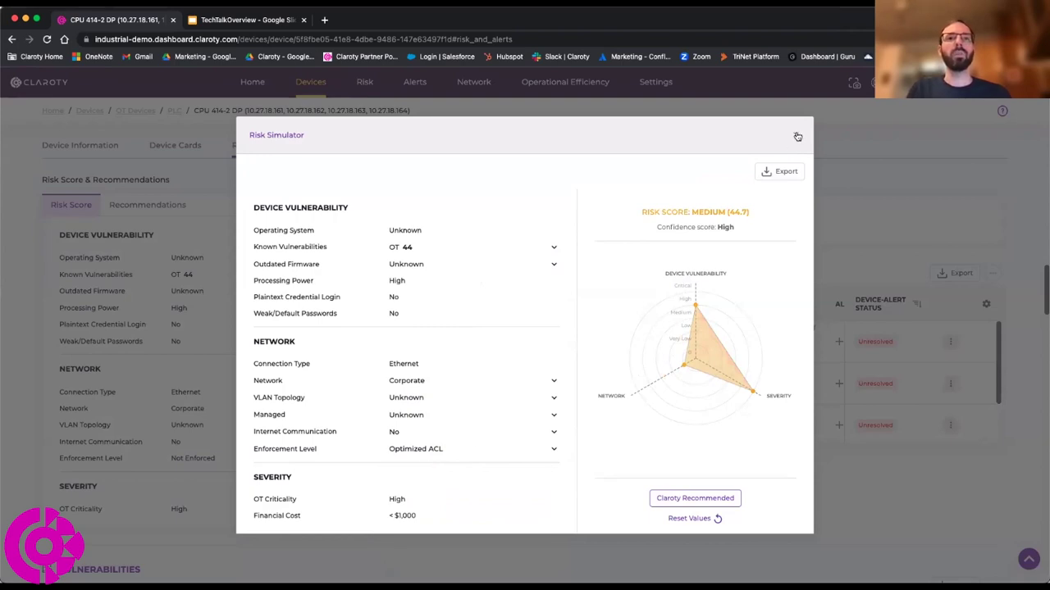
key(Escape)
click(340, 148)
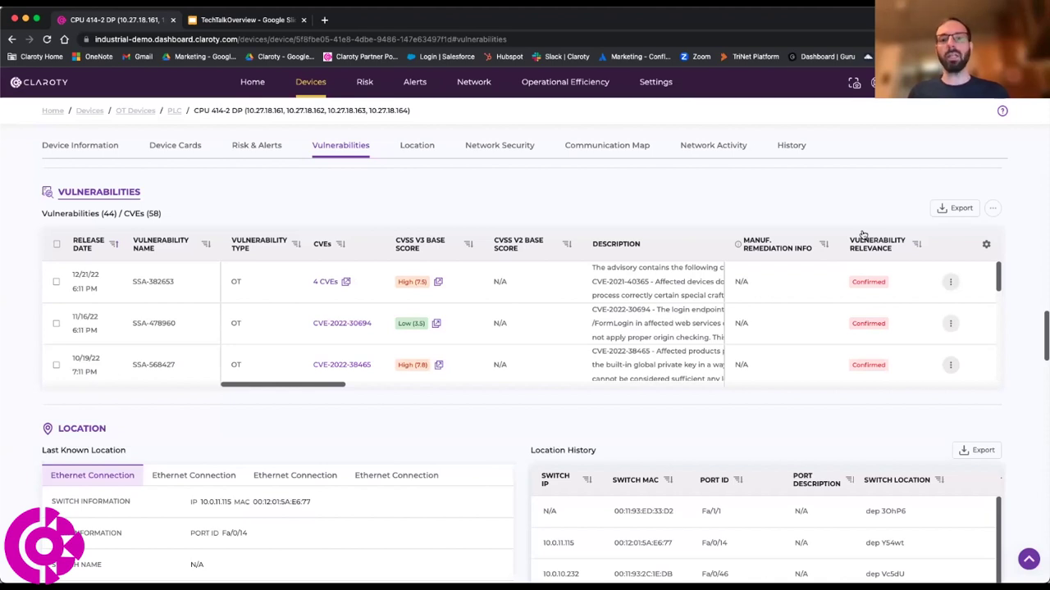
click(367, 89)
- Open Risk Overview, showing 258 high-risk devices and a 35.5 total risk score
click(366, 101)
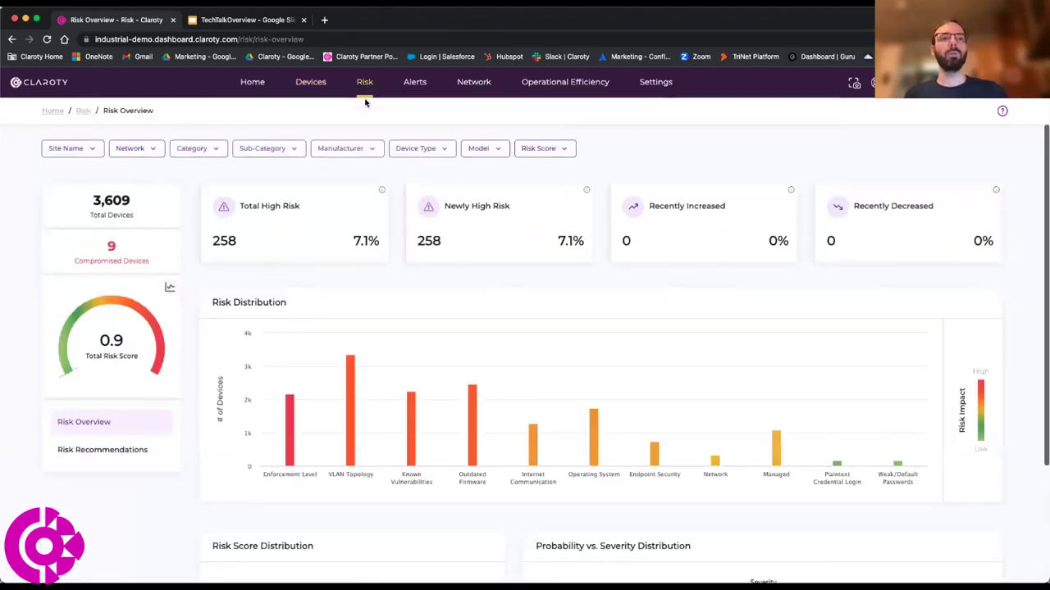